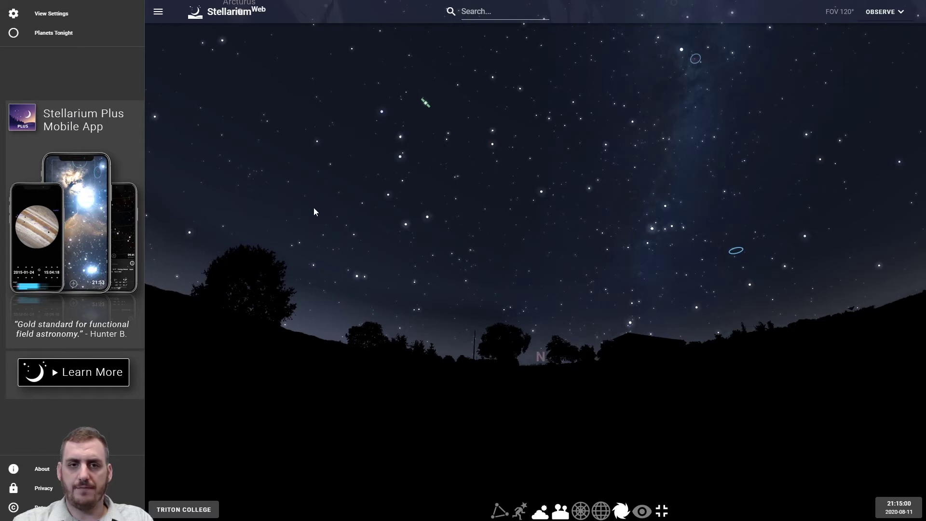
Toggle the meridian line on and off in View Settings, then check tonight's planet visibility chart.
left_click(51, 15)
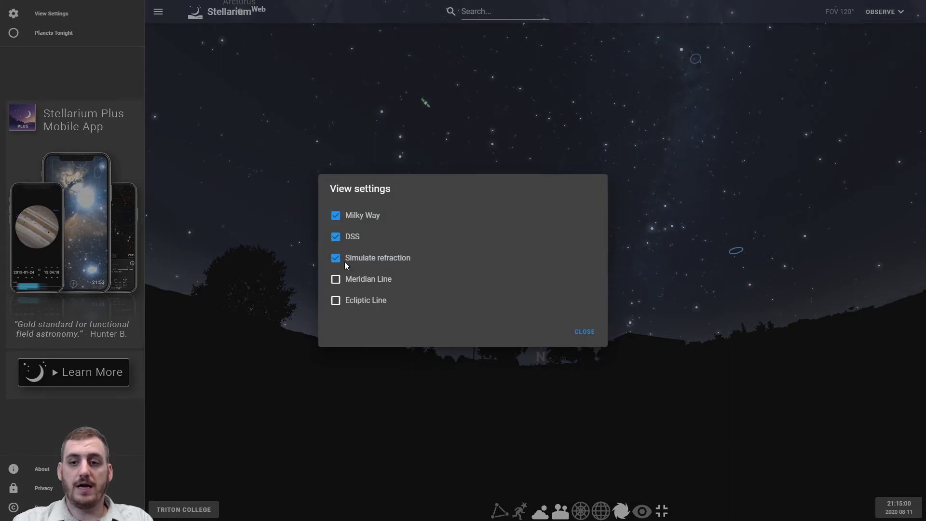
left_click(336, 280)
left_click(336, 280)
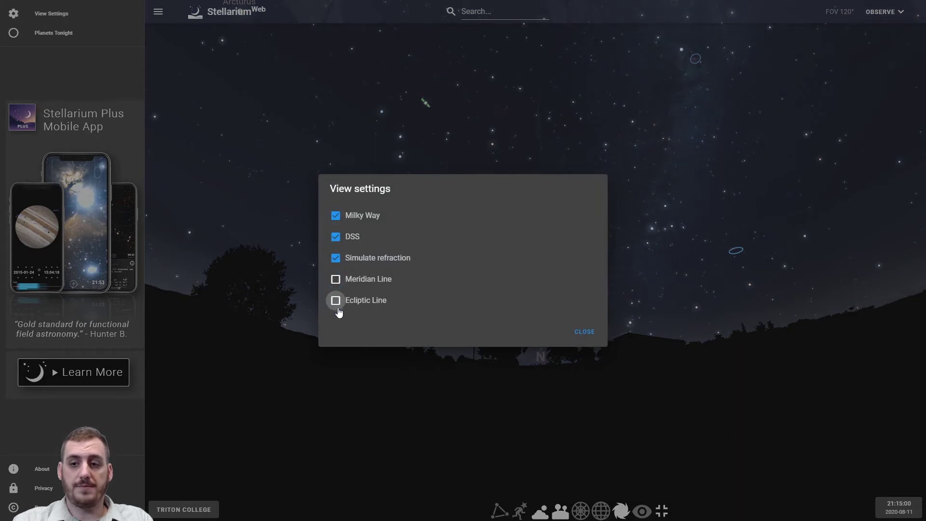
left_click(586, 332)
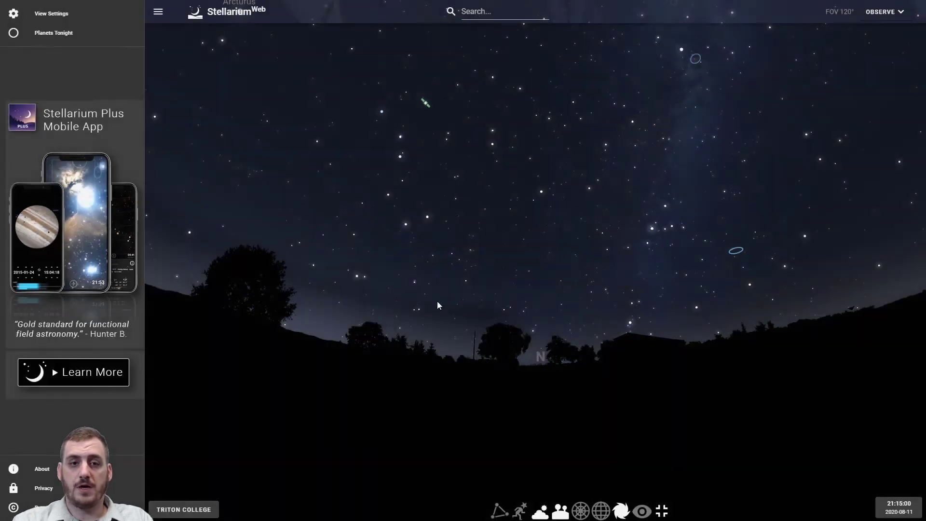
left_click(49, 38)
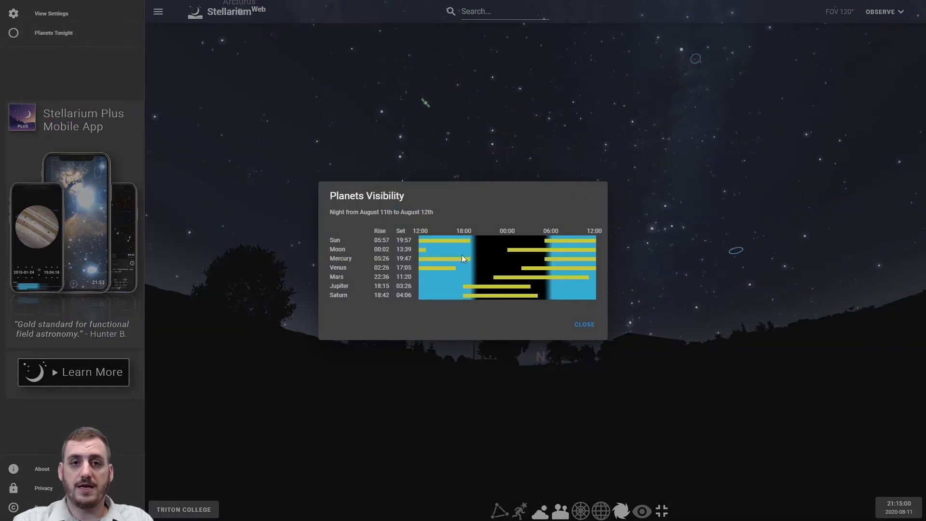
left_click(584, 325)
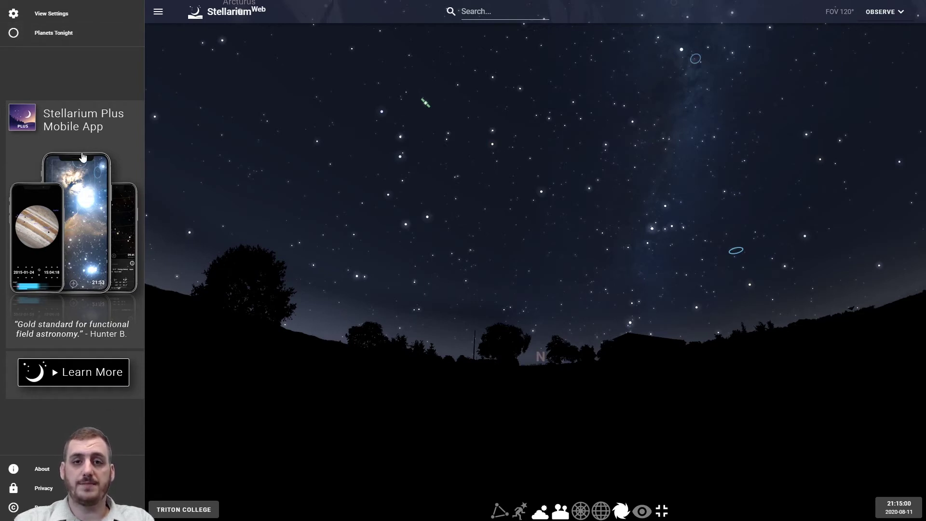
Hide the side menu and confirm Triton College, United States of America as the observing location.
left_click(158, 13)
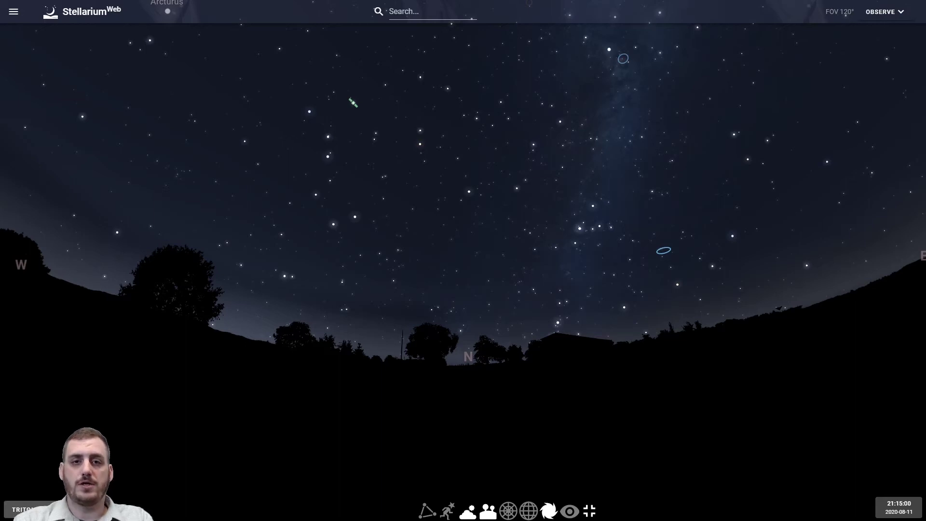
left_click(21, 509)
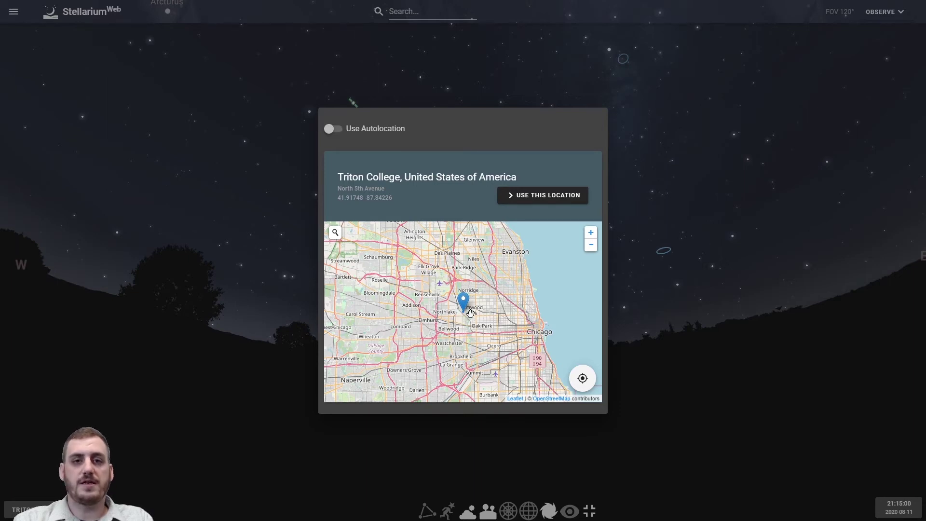
left_click(532, 201)
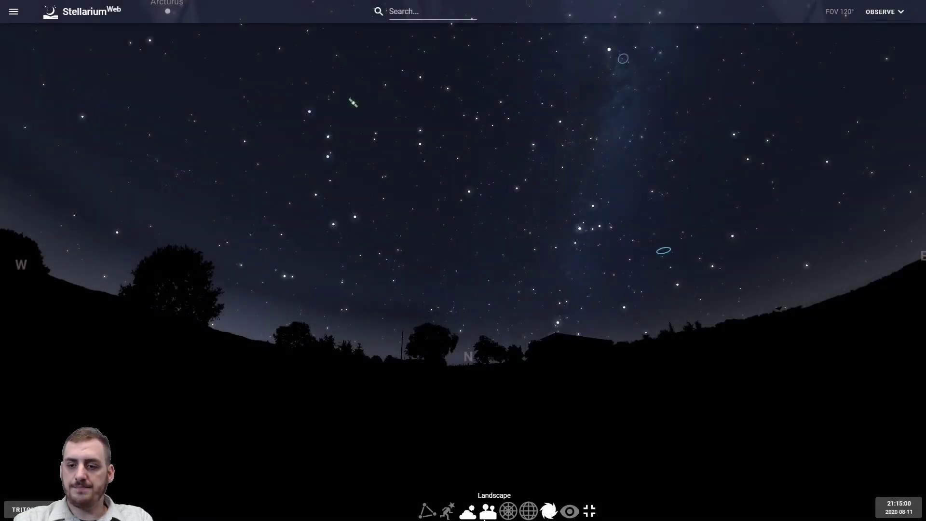
left_click(427, 510)
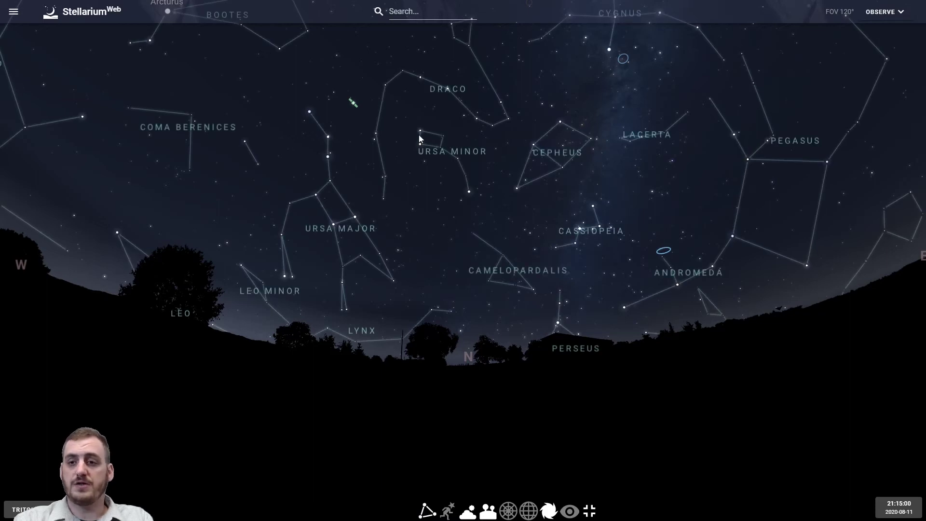
left_click(445, 512)
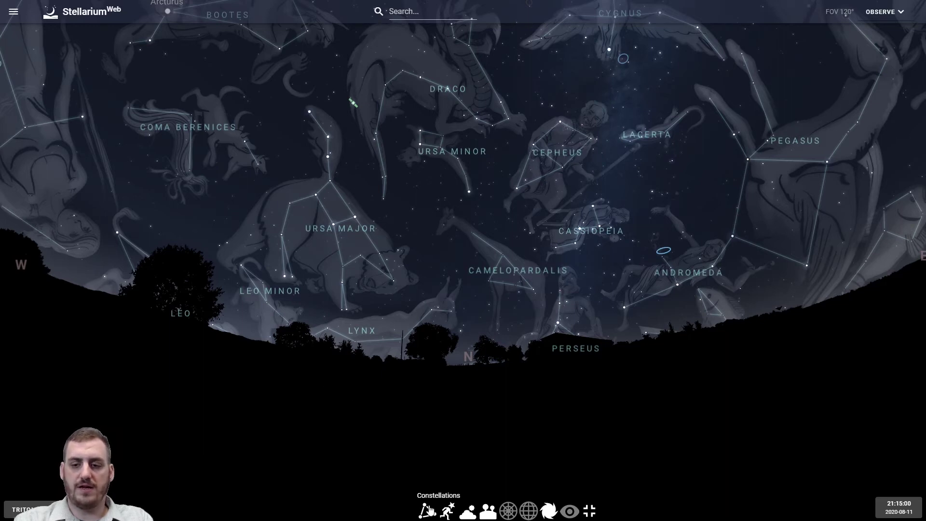
left_click(432, 512)
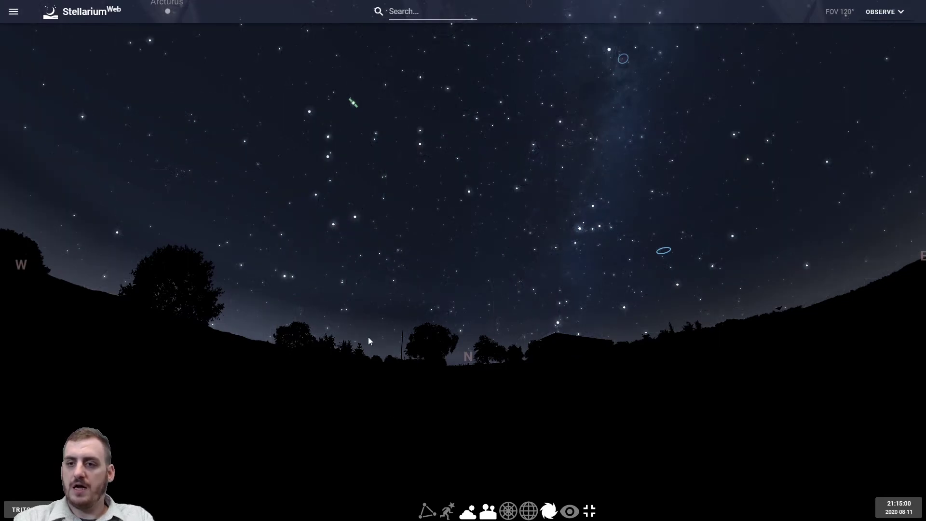
left_click(475, 511)
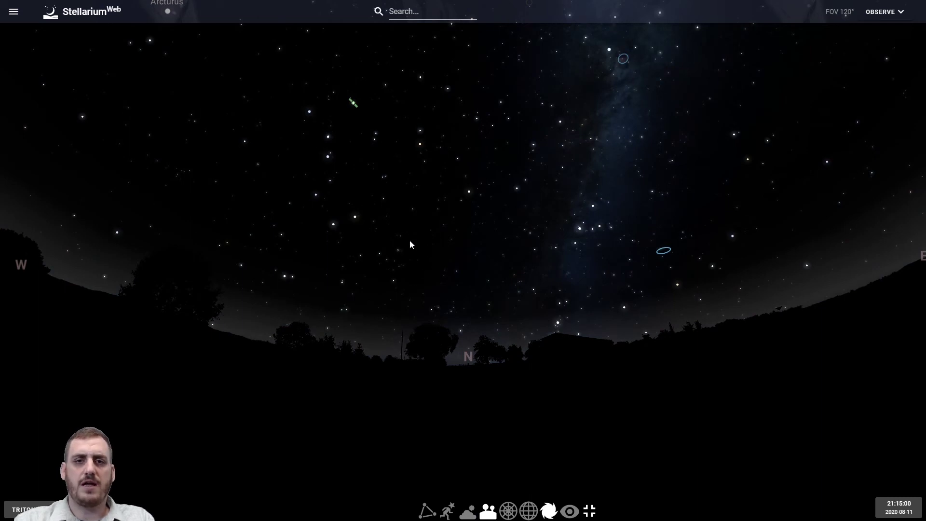
left_click(469, 512)
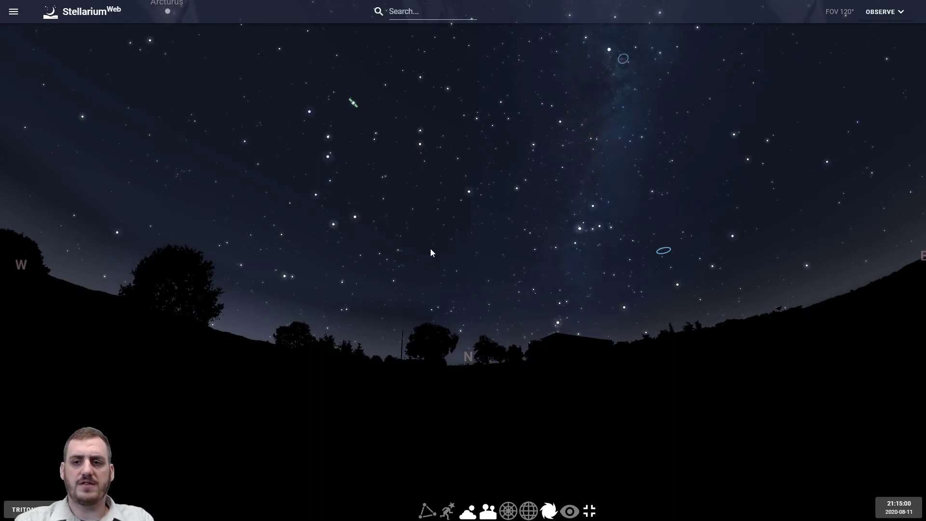
left_click(467, 512)
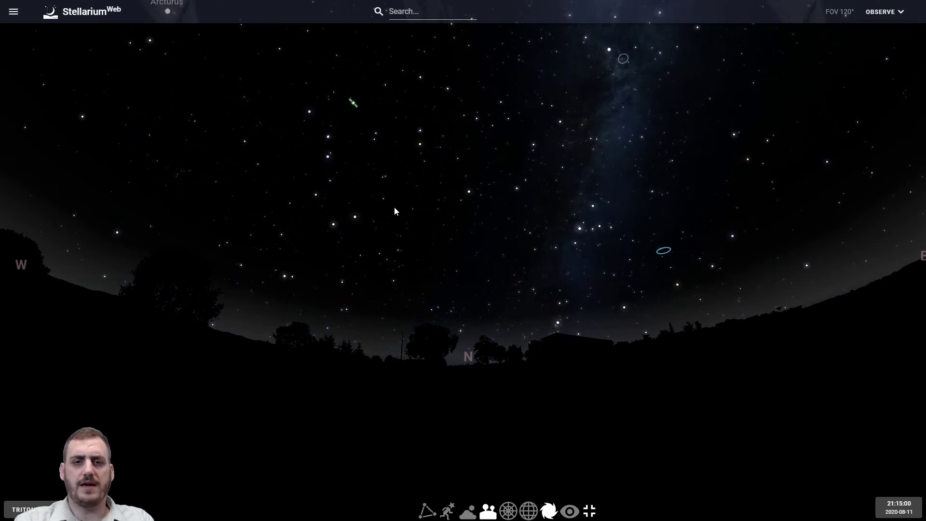
left_click(468, 512)
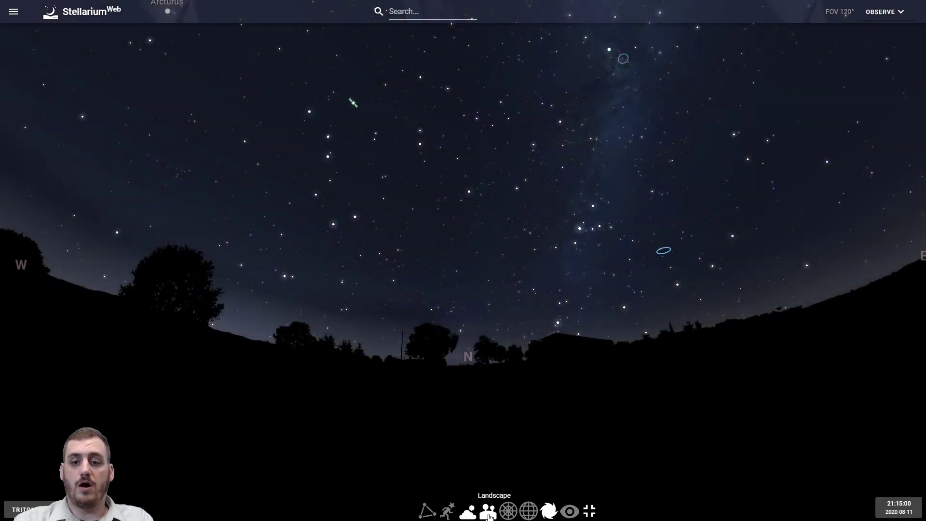
left_click(488, 515)
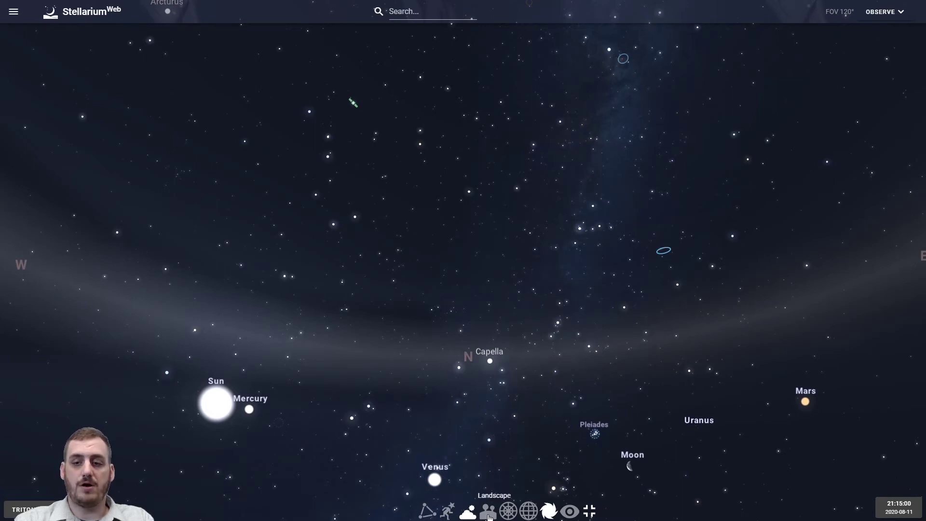
left_click(489, 515)
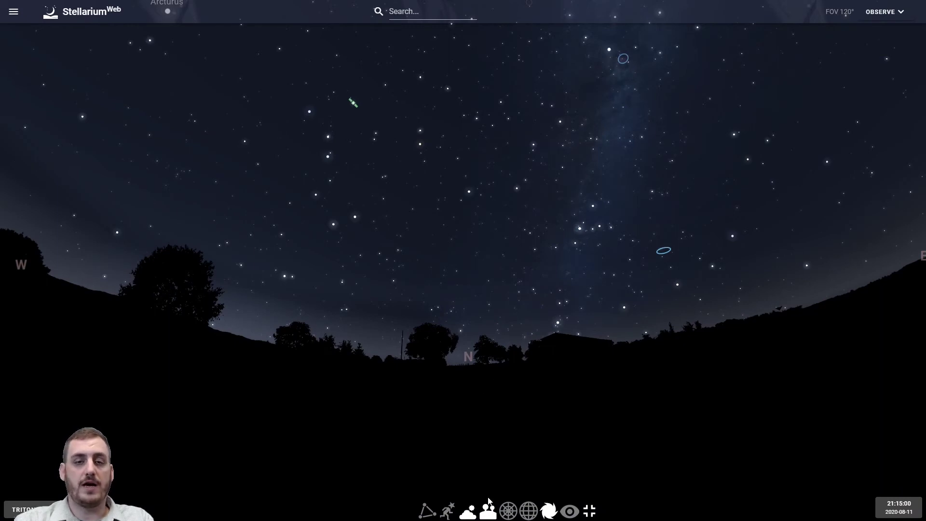
left_click(509, 512)
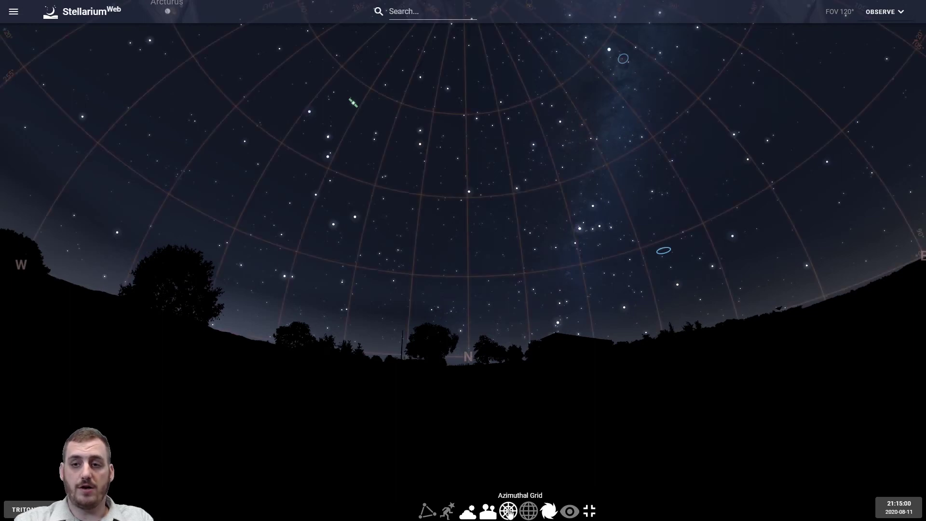
left_click_drag(470, 268, 469, 358)
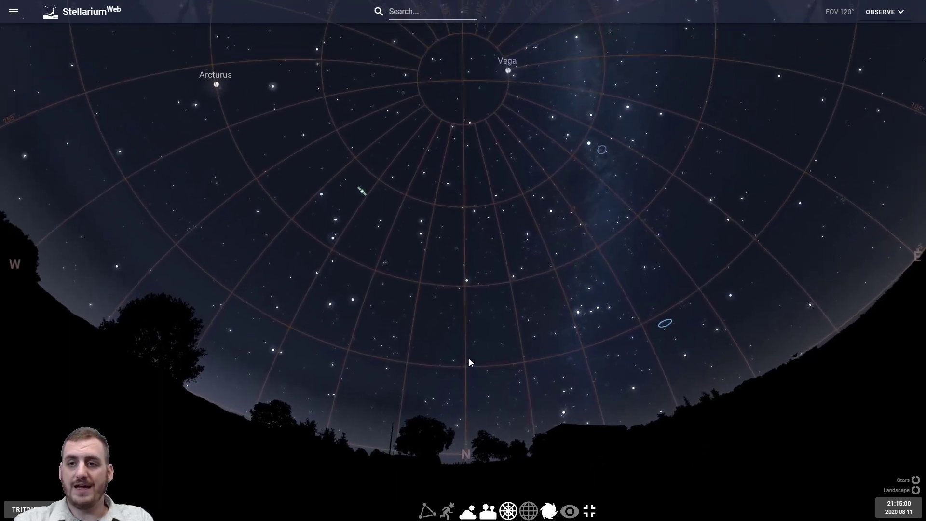
left_click(528, 510)
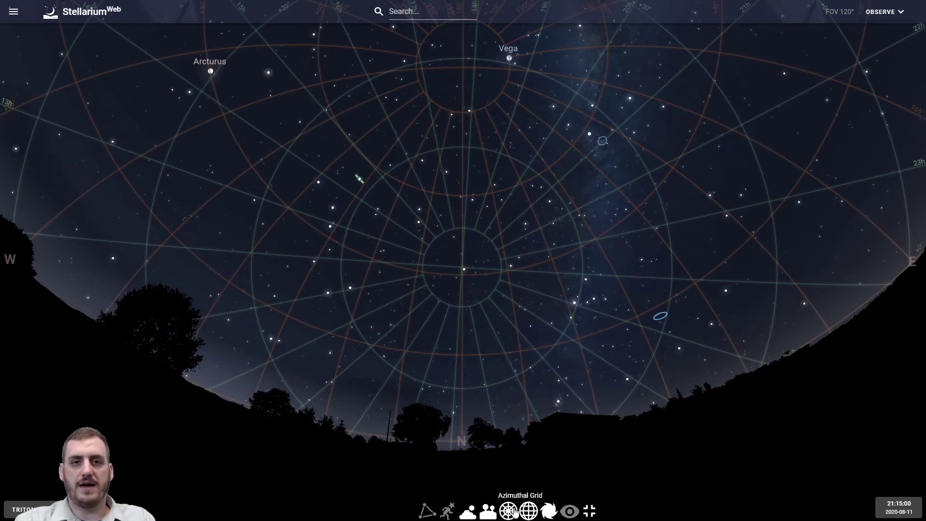
left_click(515, 512)
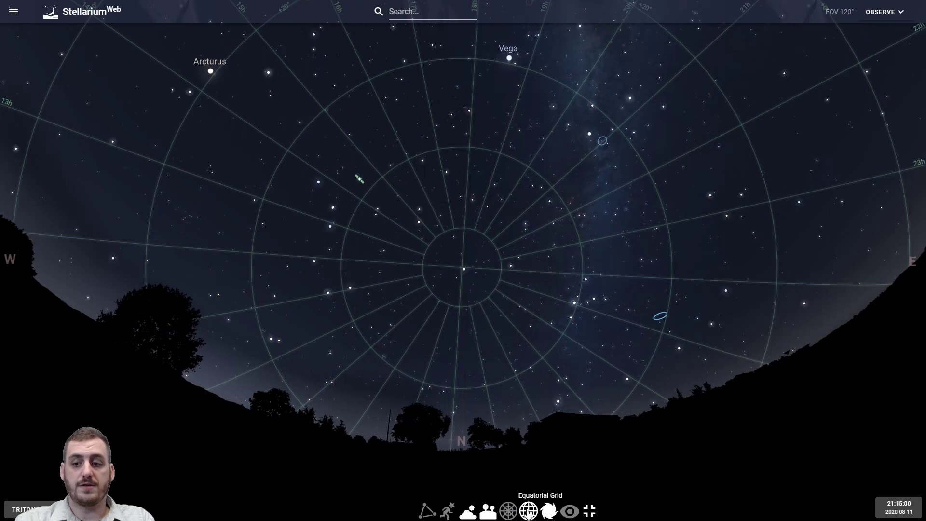
left_click(529, 511)
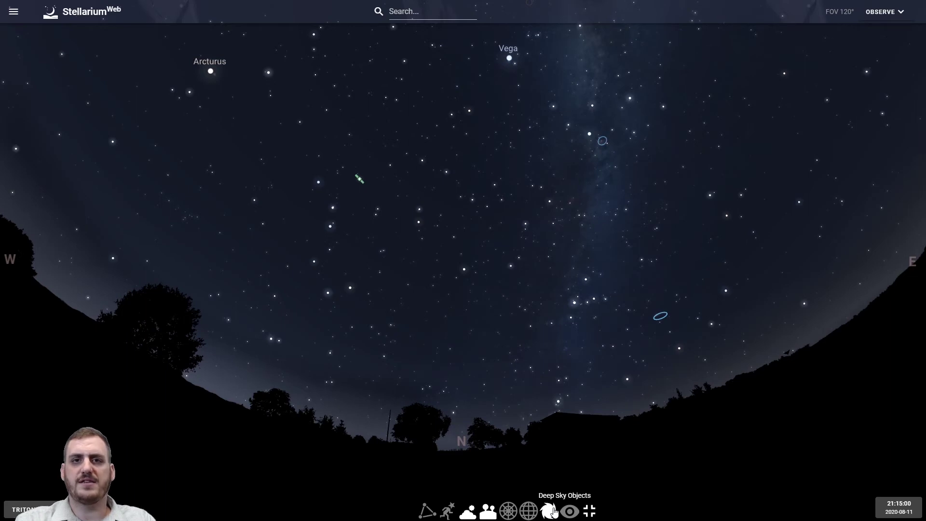
left_click(550, 511)
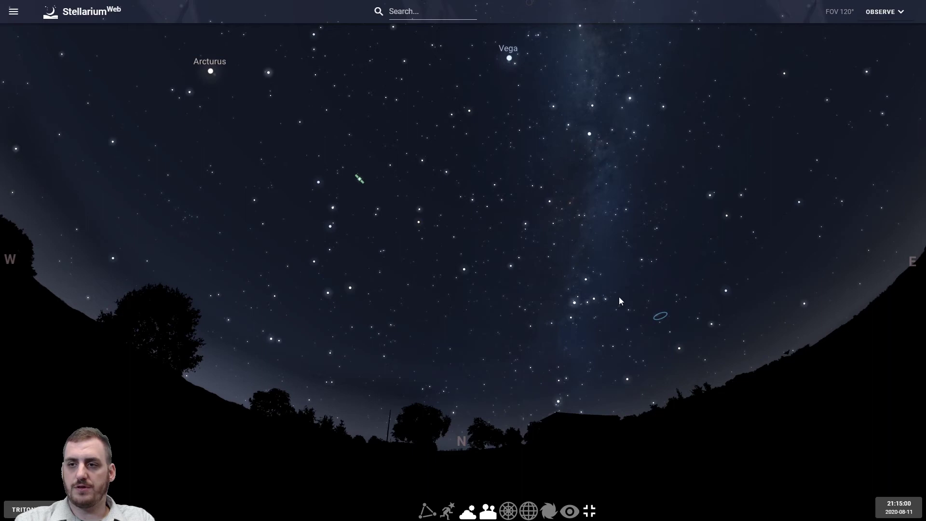
left_click(550, 512)
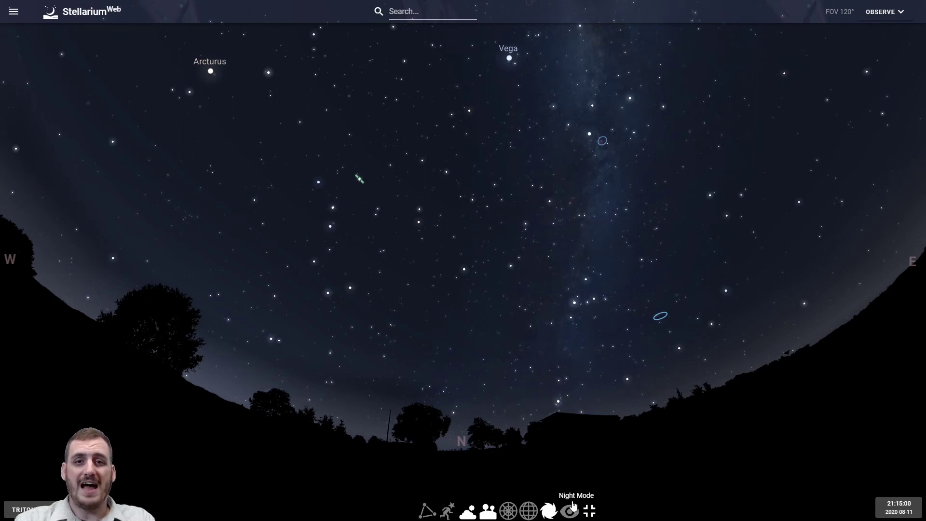
left_click(569, 510)
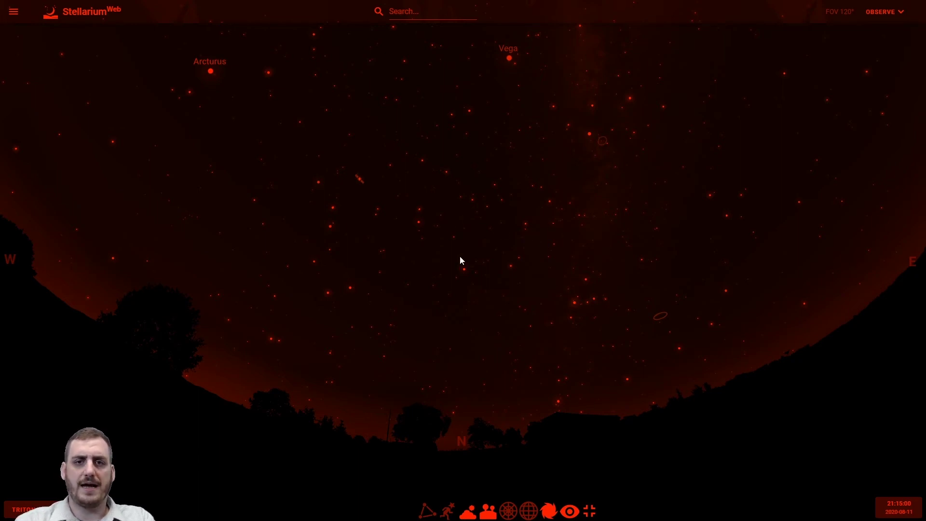
left_click(569, 511)
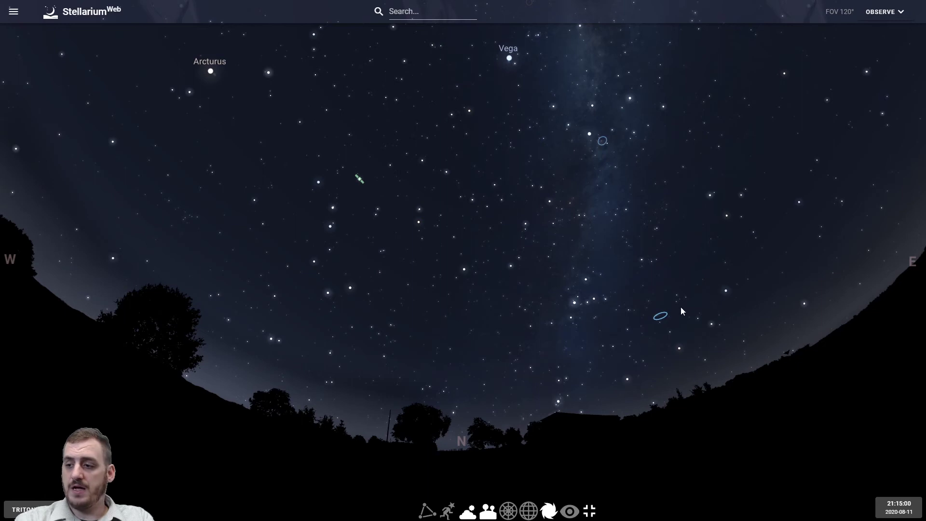
left_click(904, 511)
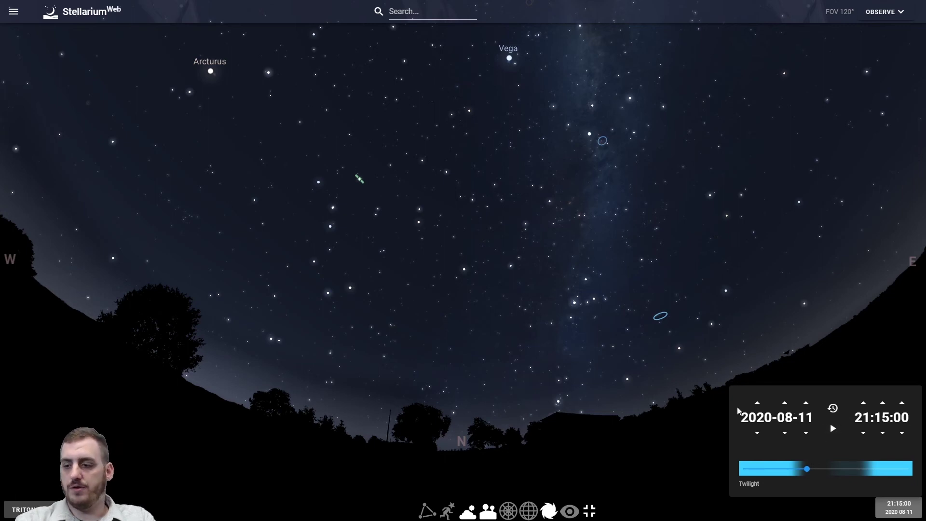
left_click(659, 326)
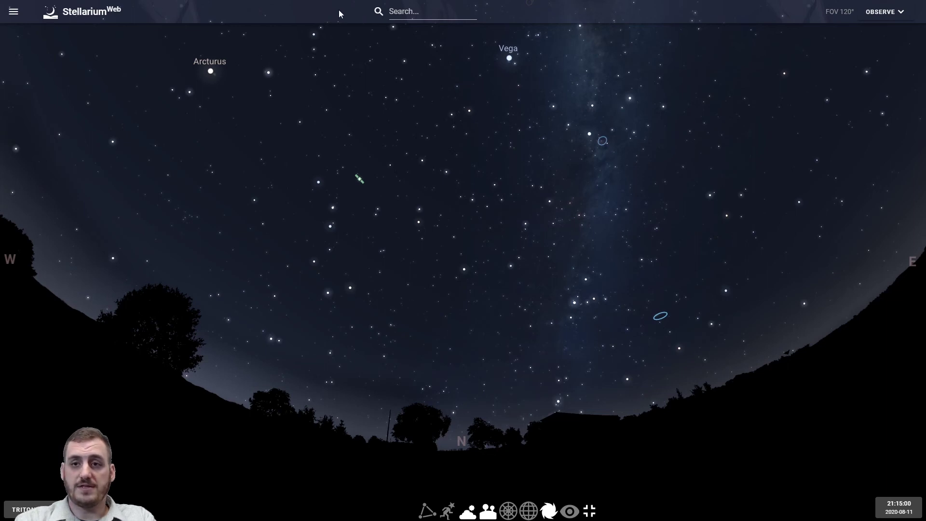
Search 'and' to centre the sky on the Andromeda Nebula, then dismiss its info card.
left_click(438, 11)
type("andr")
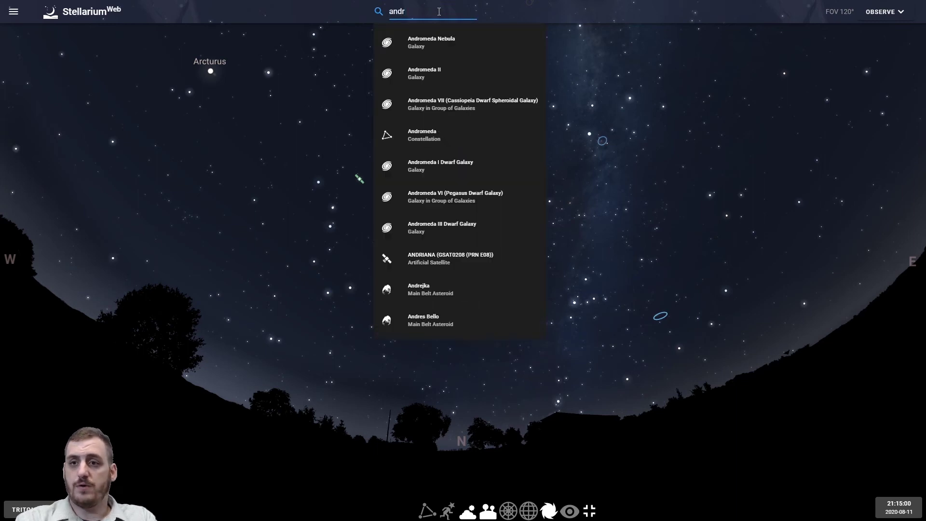
left_click(420, 44)
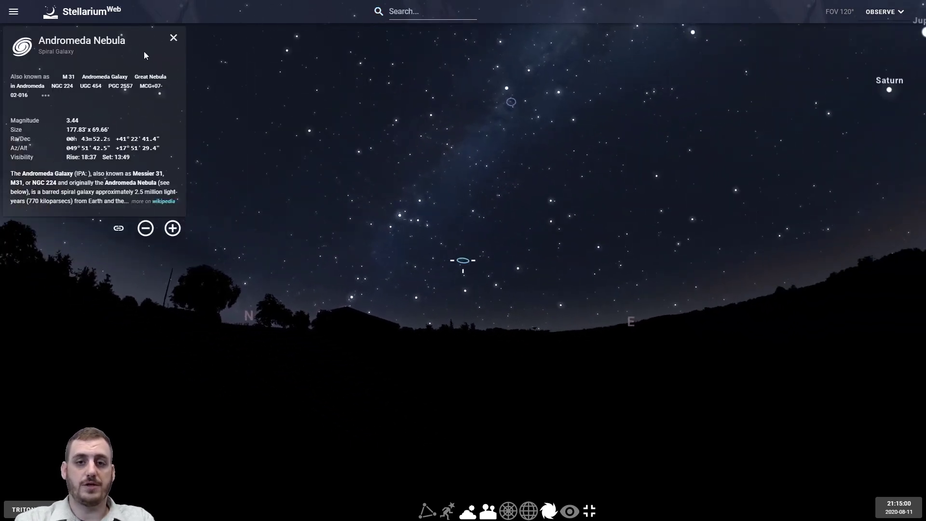
left_click(174, 38)
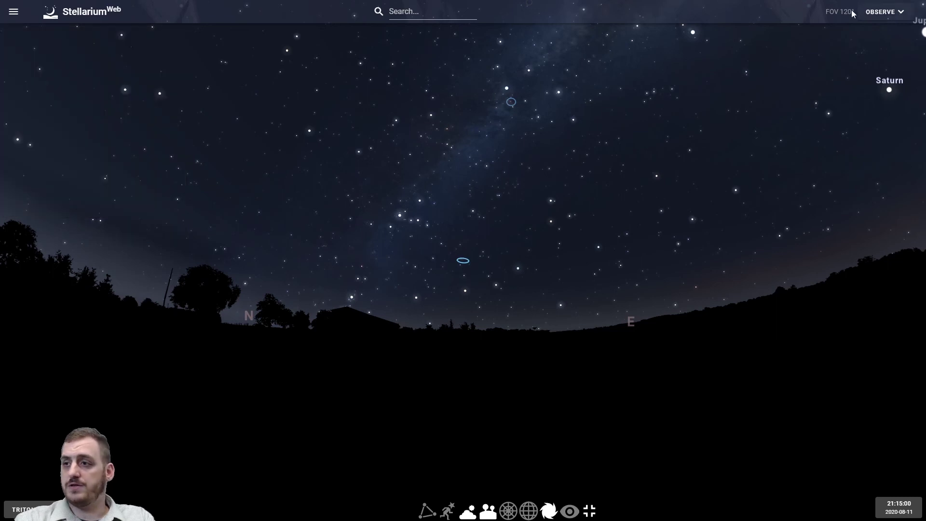
left_click(883, 15)
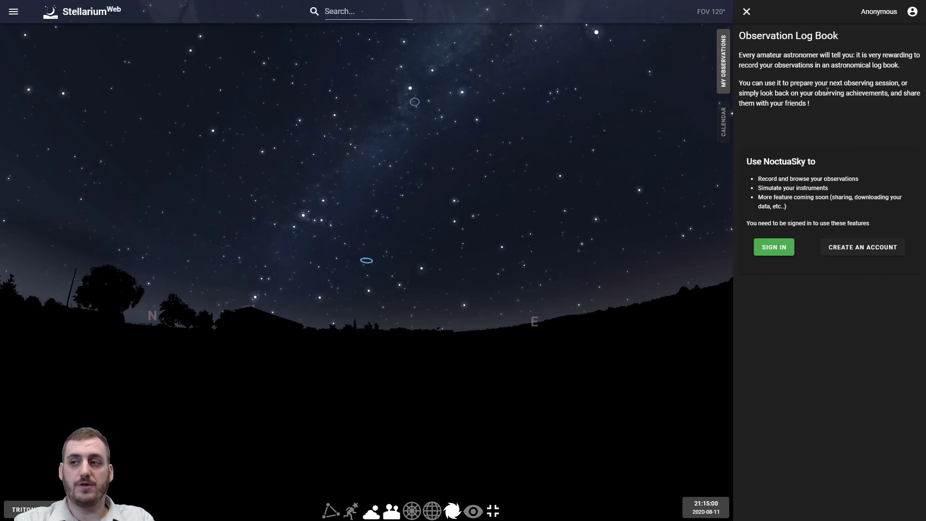
left_click(724, 123)
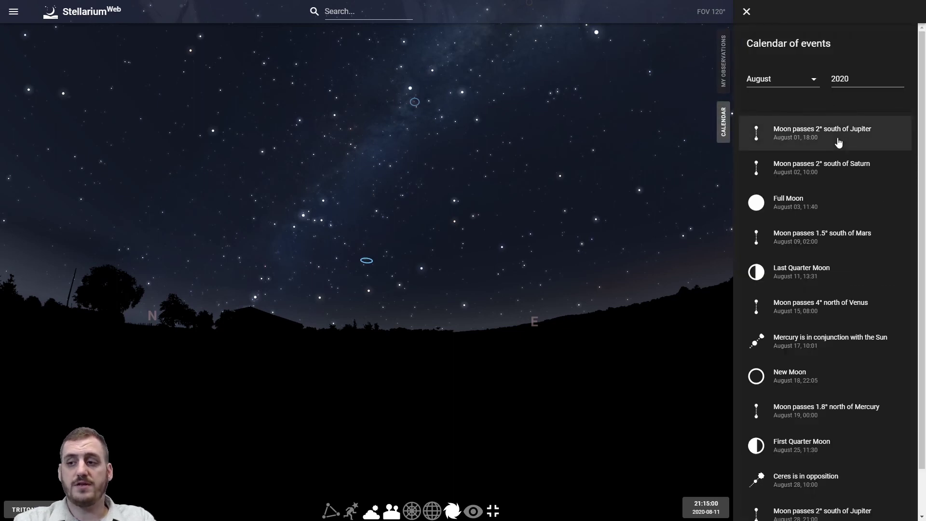
scroll(838, 143, "down", 1)
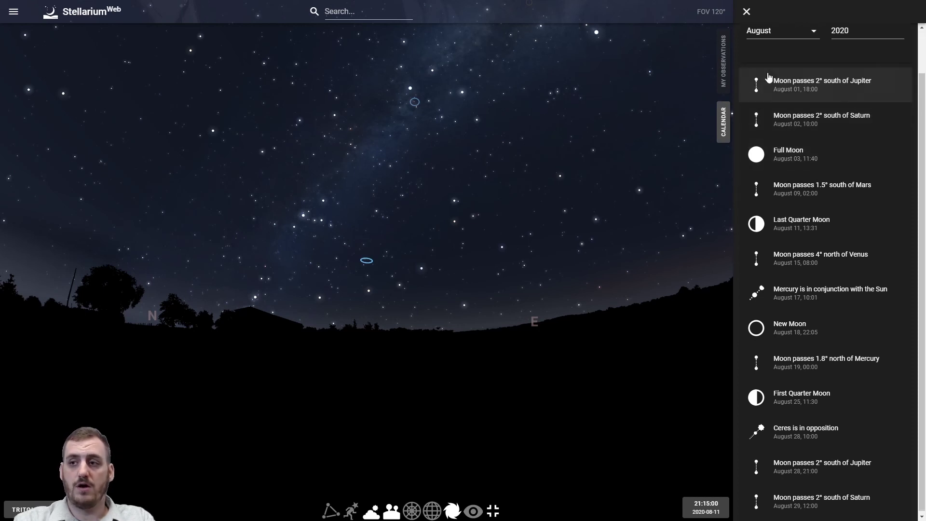
scroll(821, 183, "down", 1)
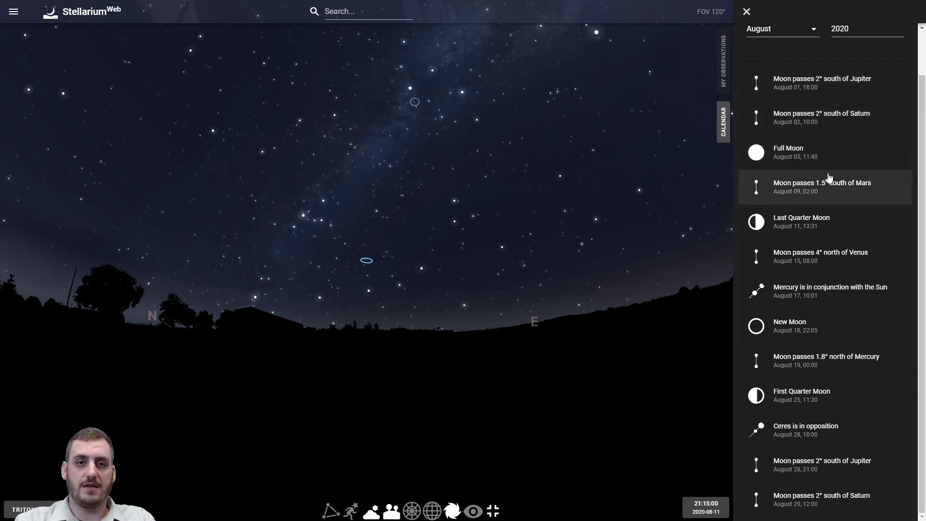
left_click(747, 11)
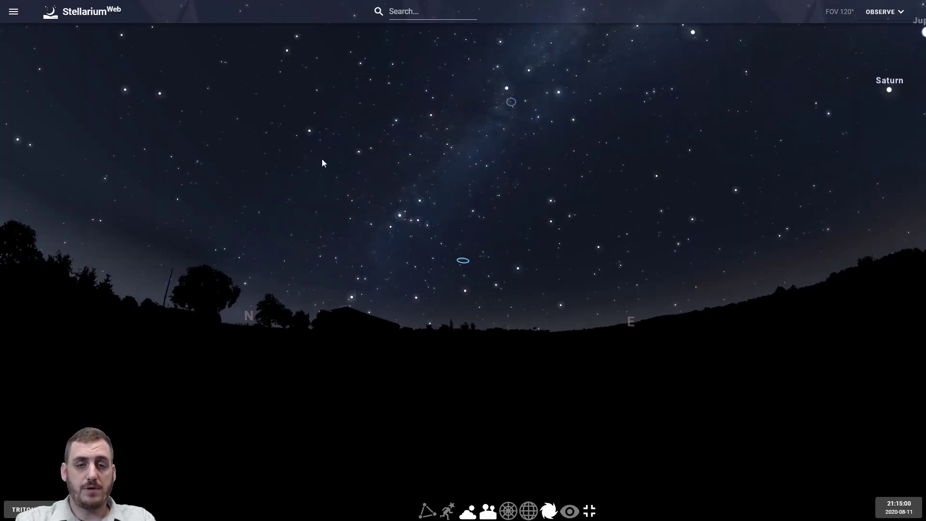
Pan toward Vega and turn on the constellation lines and names.
left_click_drag(282, 161, 376, 271)
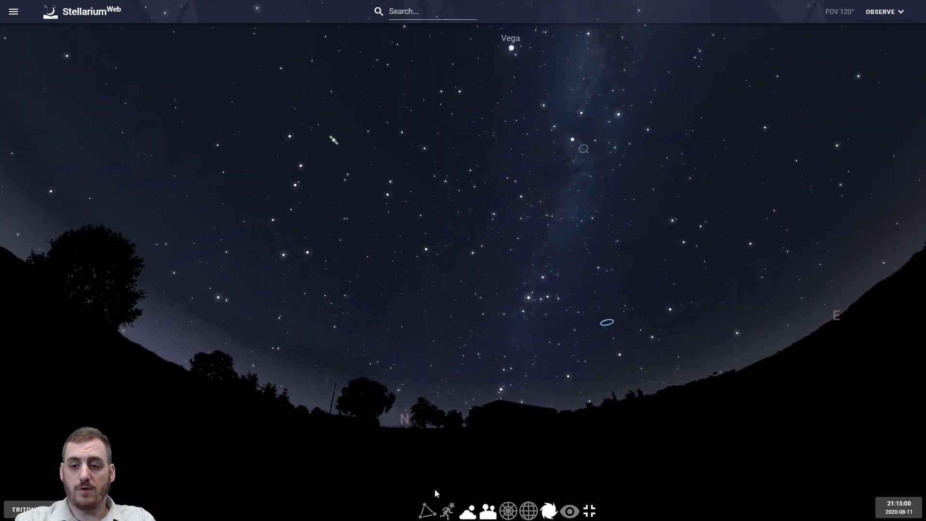
left_click(427, 510)
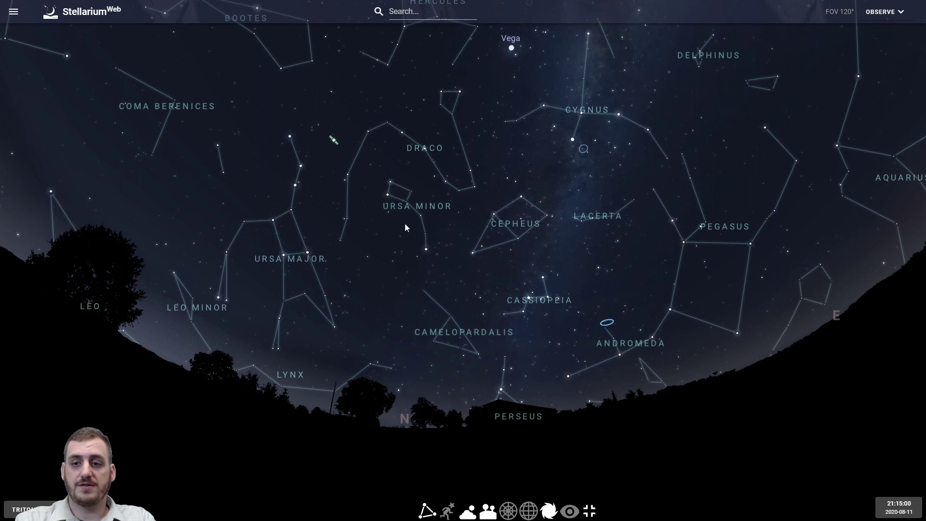
scroll(409, 215, "up", 5)
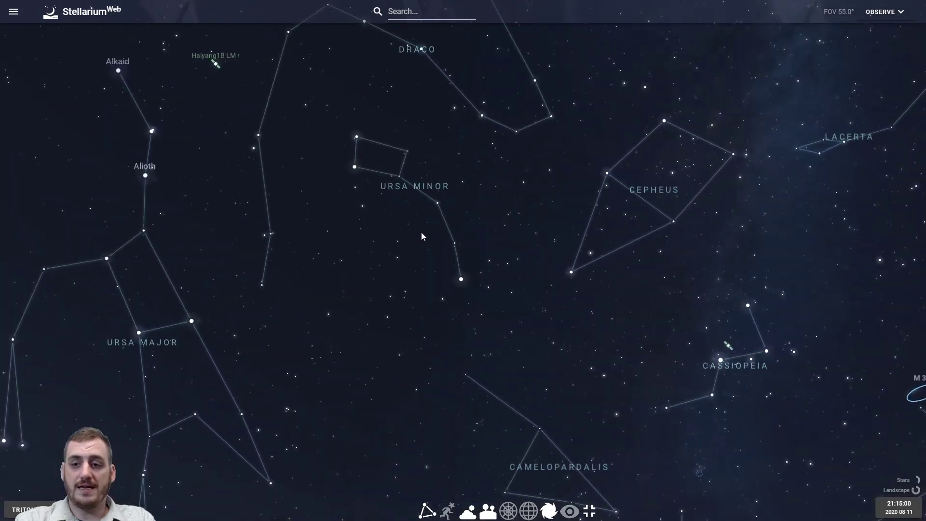
scroll(422, 236, "down", 5)
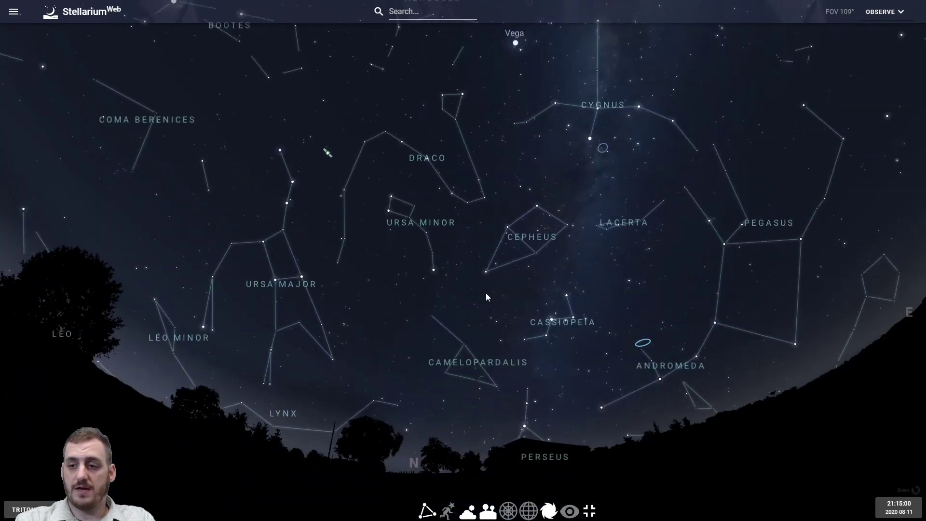
Pan past Cygnus, Lyra and Hercules to Jupiter and zoom in until Ganymede, Io, Callisto and Europa appear.
left_click_drag(680, 252, 170, 194)
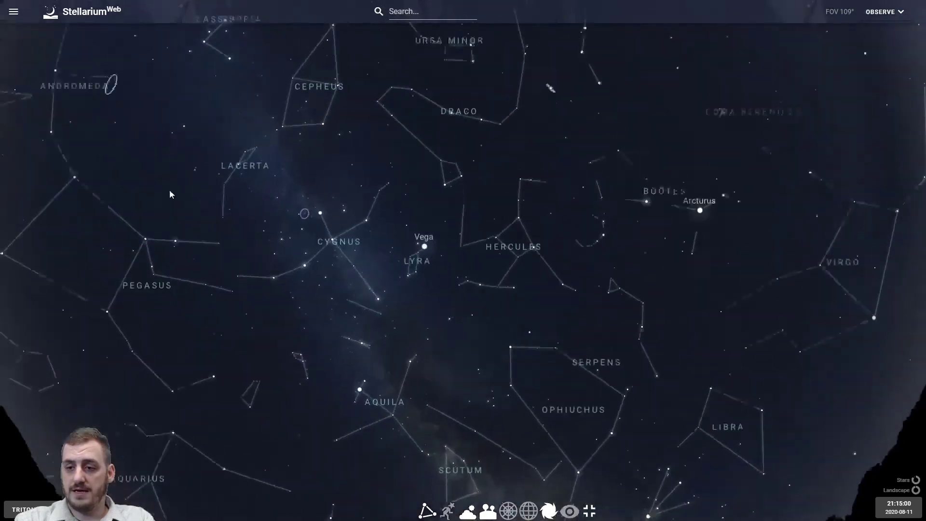
left_click_drag(504, 340, 440, 301)
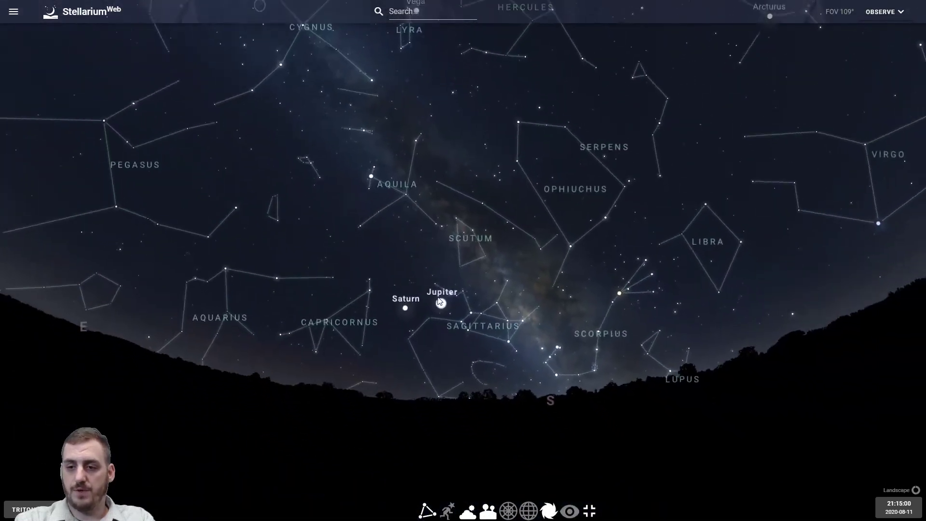
scroll(440, 301, "up", 7)
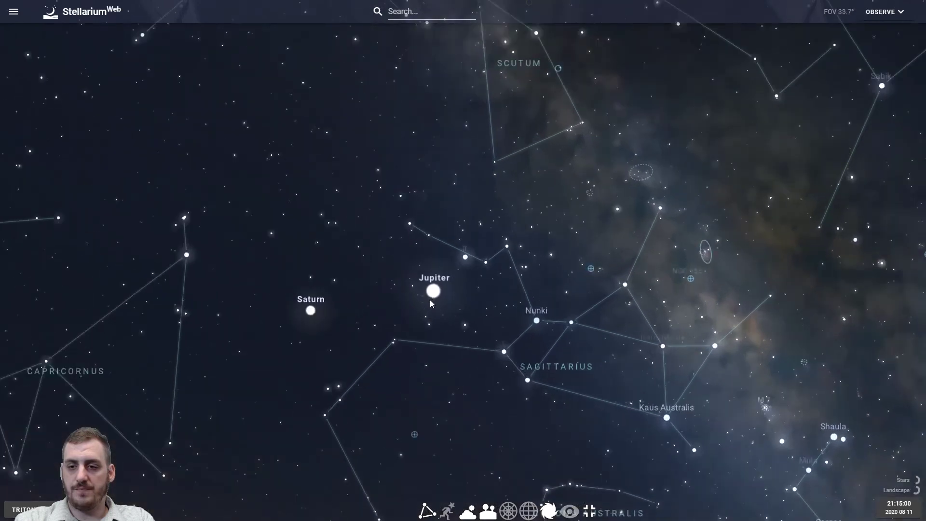
scroll(431, 300, "up", 8)
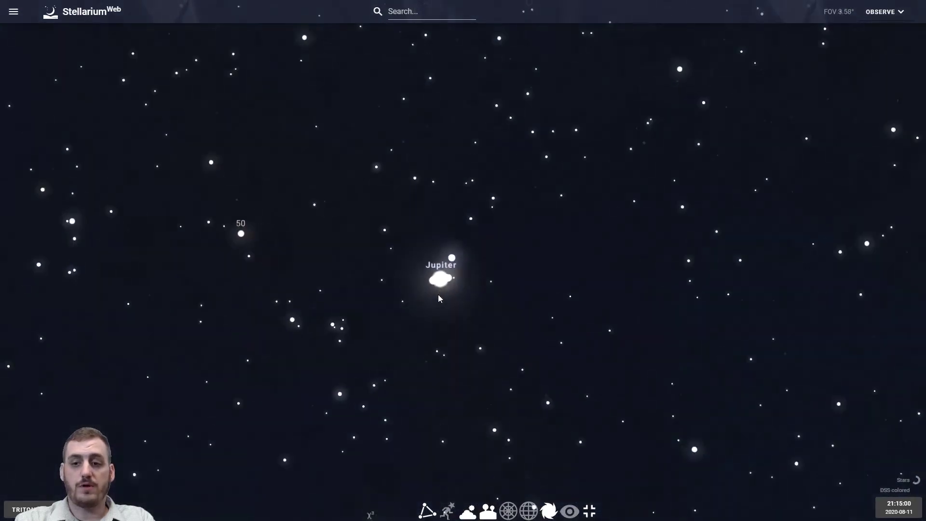
scroll(437, 285, "up", 5)
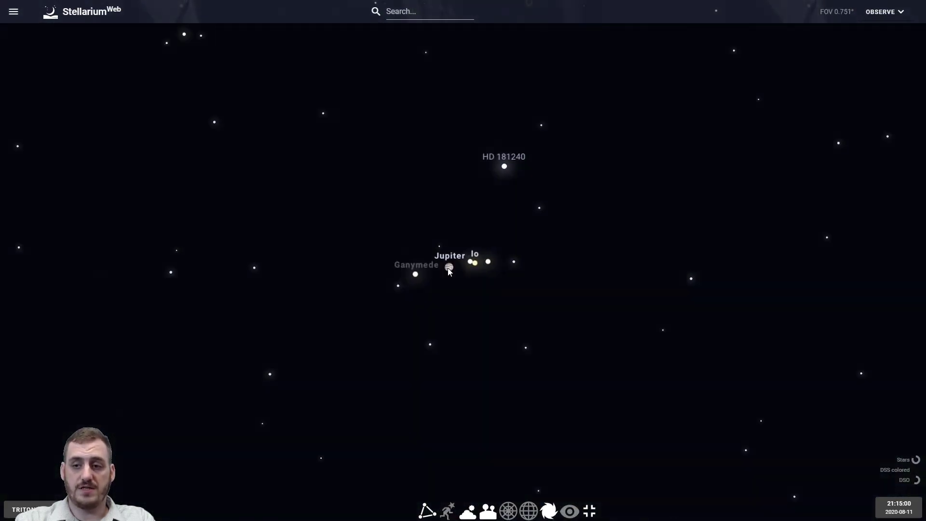
scroll(448, 271, "up", 5)
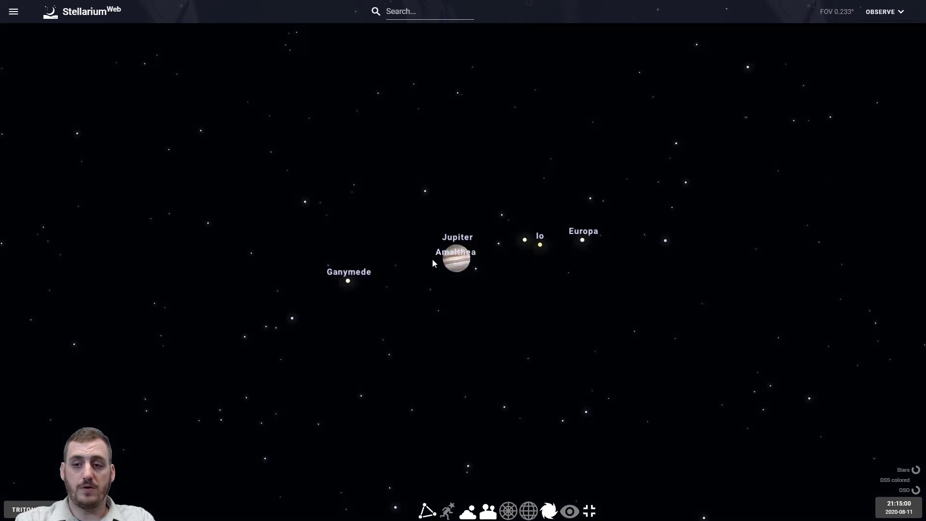
scroll(486, 259, "up", 2)
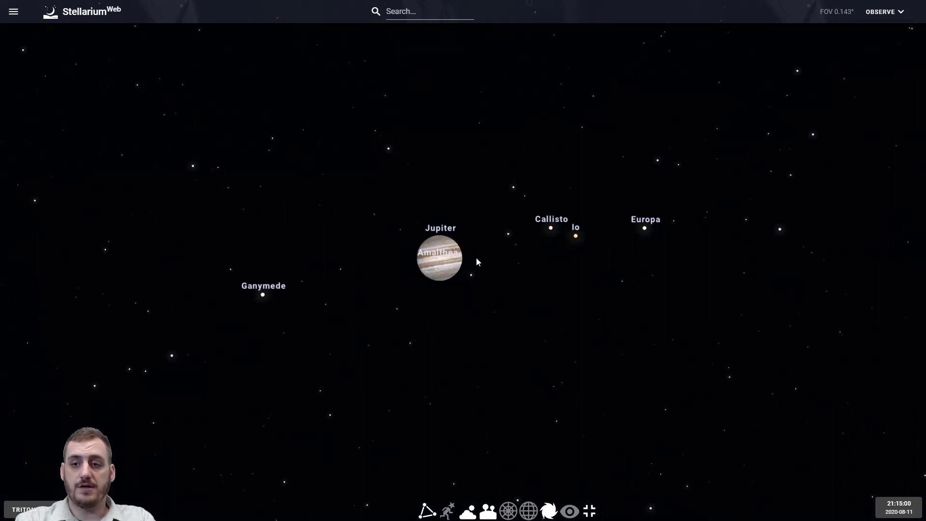